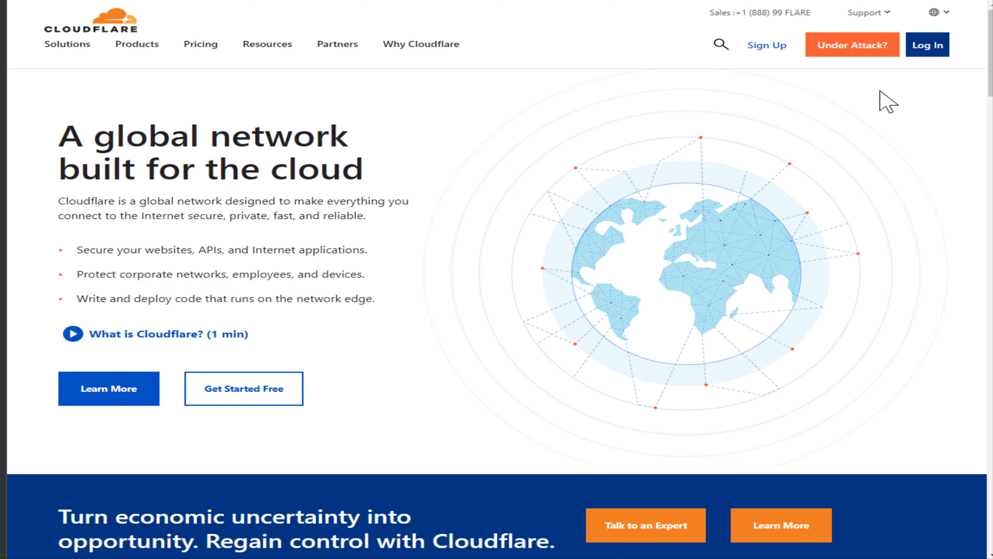
- Open the Cloudflare dashboard and start setting up website acceleration and protection
click(759, 59)
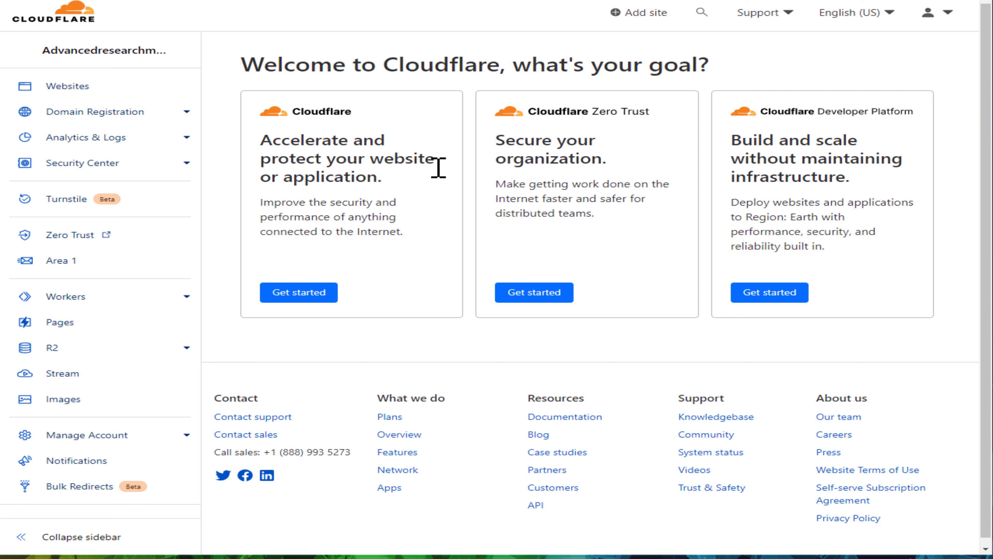
click(306, 300)
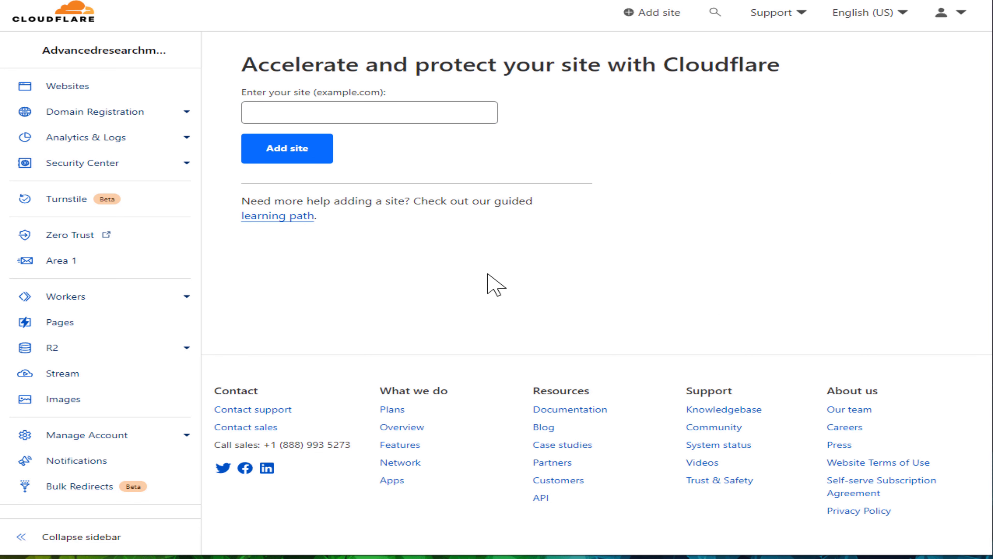
- Paste the domain squaretennis.com as the site to protect and add it
click(333, 115)
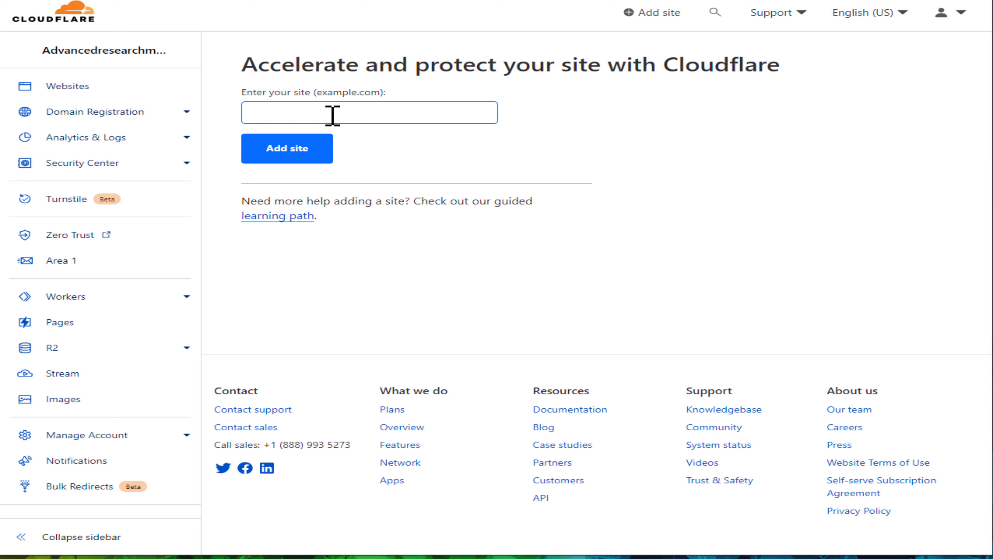
click(332, 116)
click(492, 209)
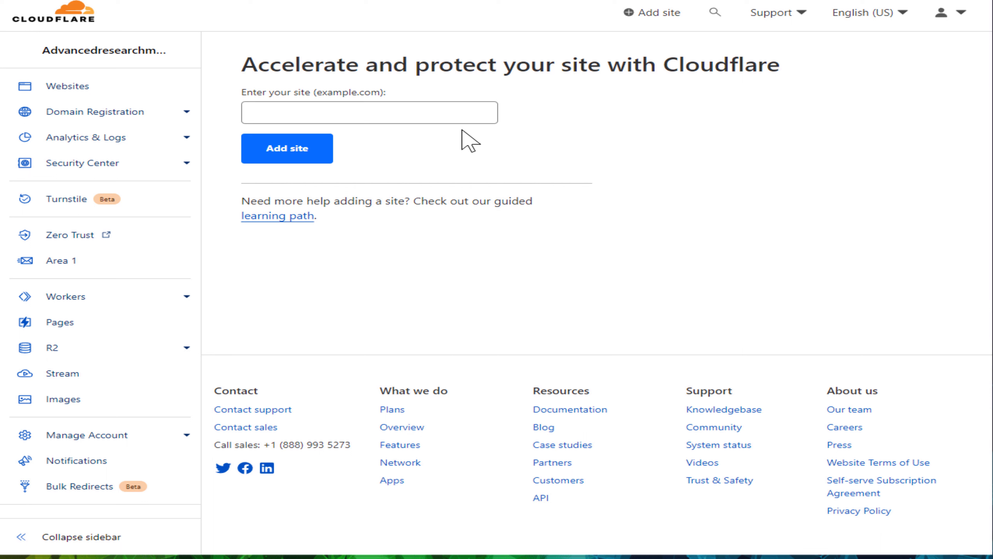
click(465, 119)
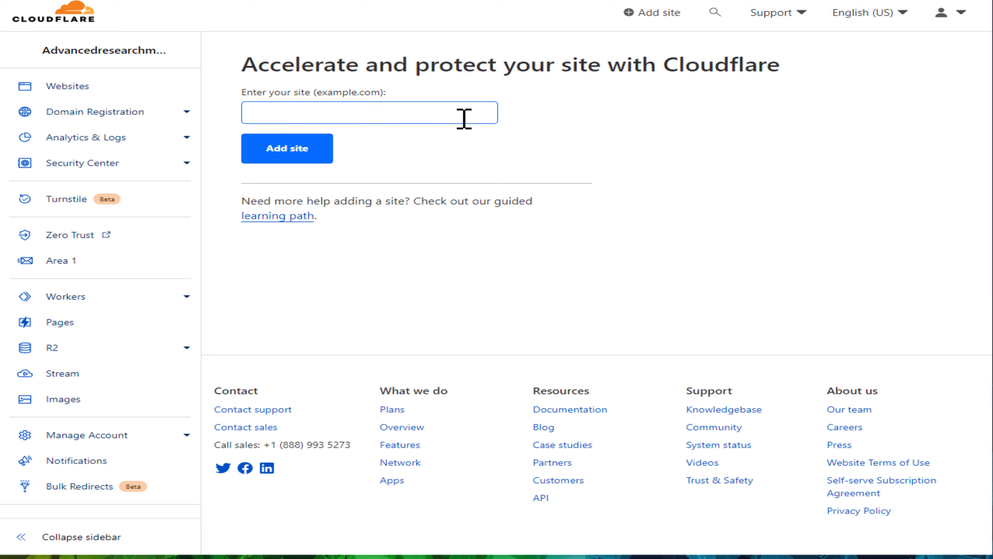
key(ctrl+v)
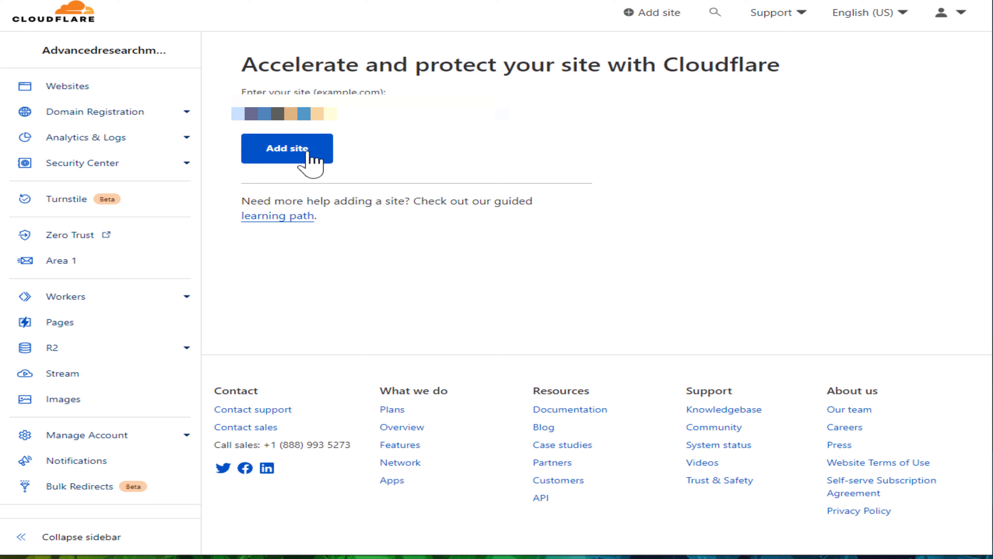
click(317, 159)
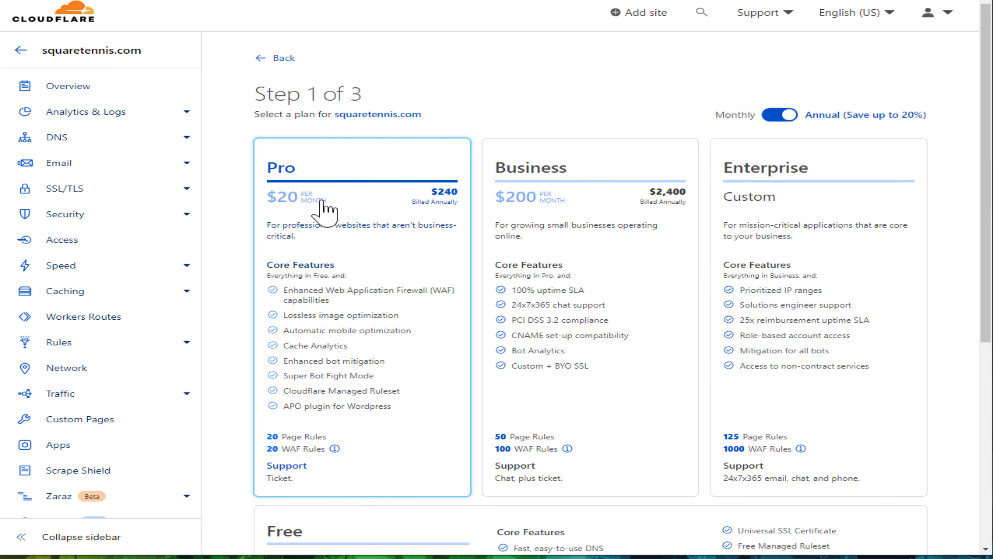
- Choose the Free plan and continue through the DNS records review
scroll(326, 206, down, 5)
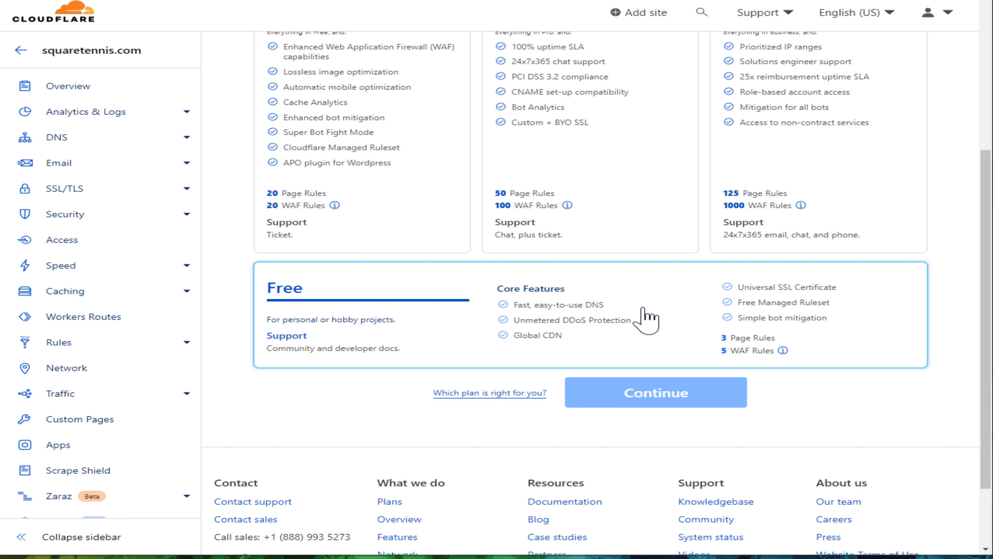
click(333, 316)
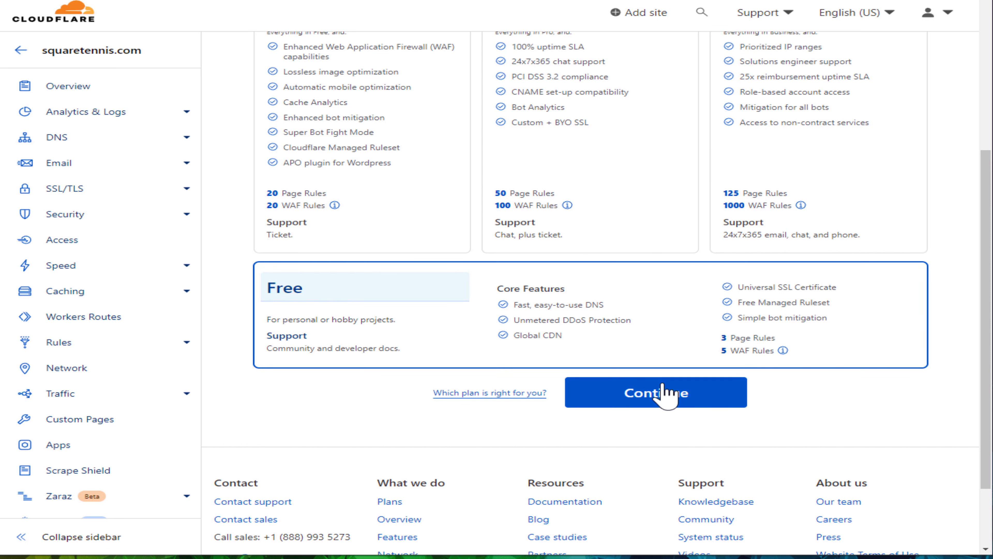
click(667, 394)
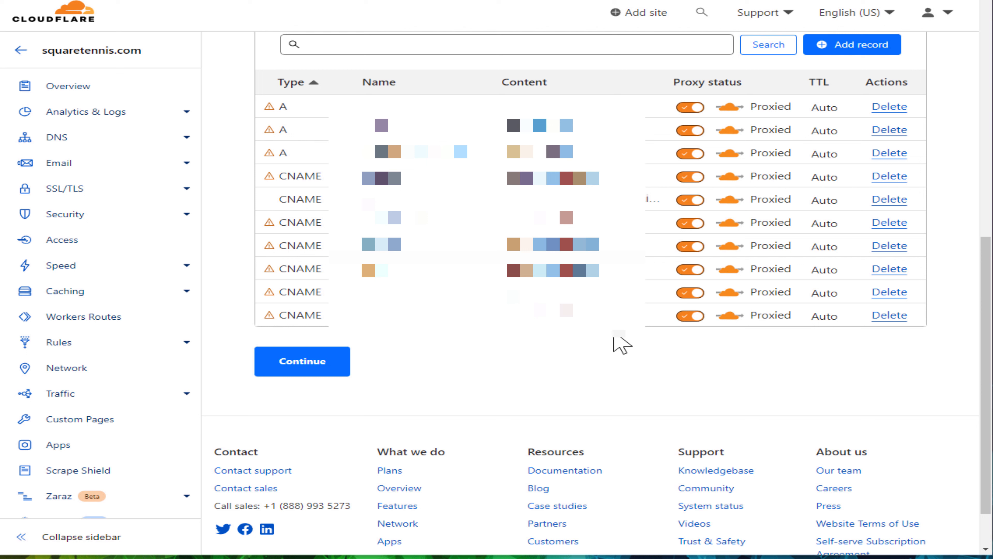
click(288, 373)
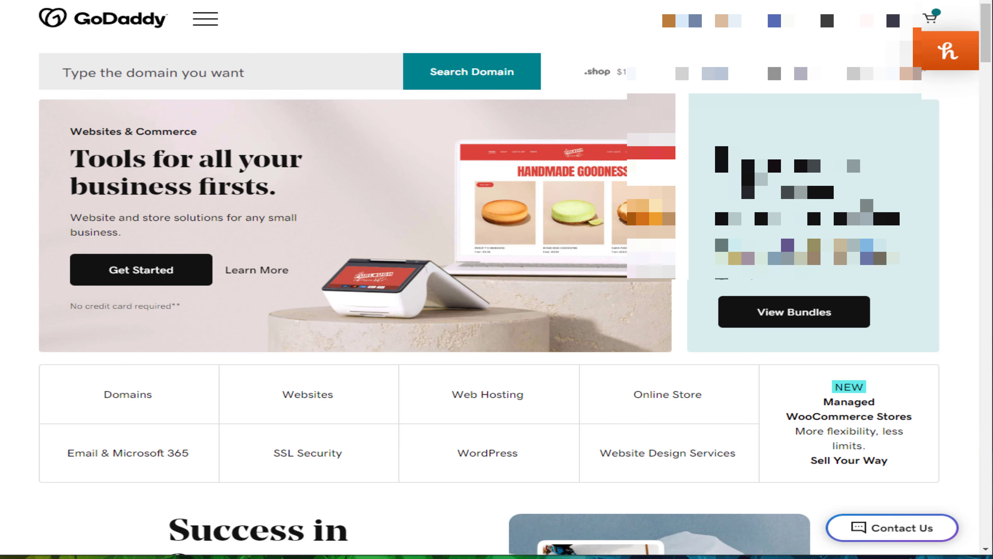
- Switch to GoDaddy, open My Products from the account menu, and look through the domain list
click(876, 19)
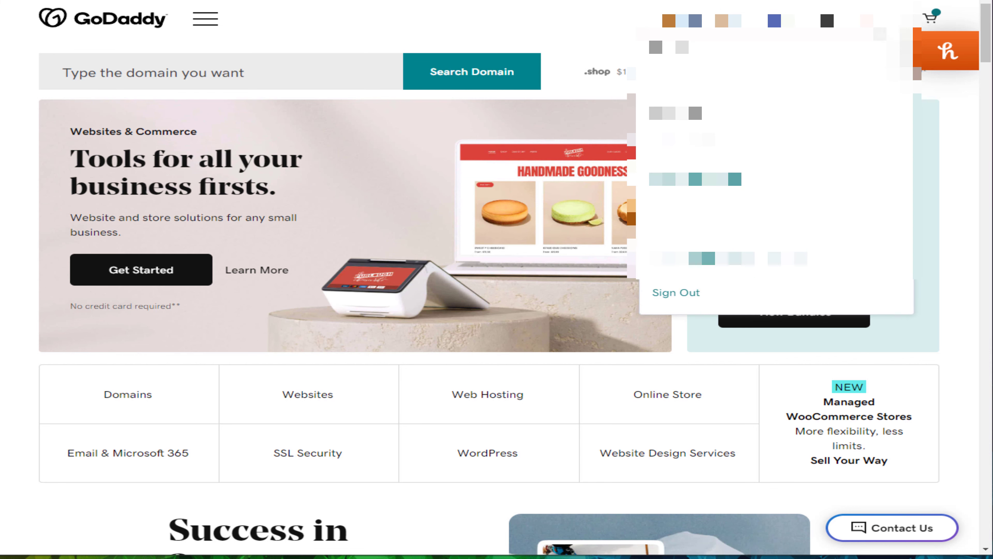
click(867, 152)
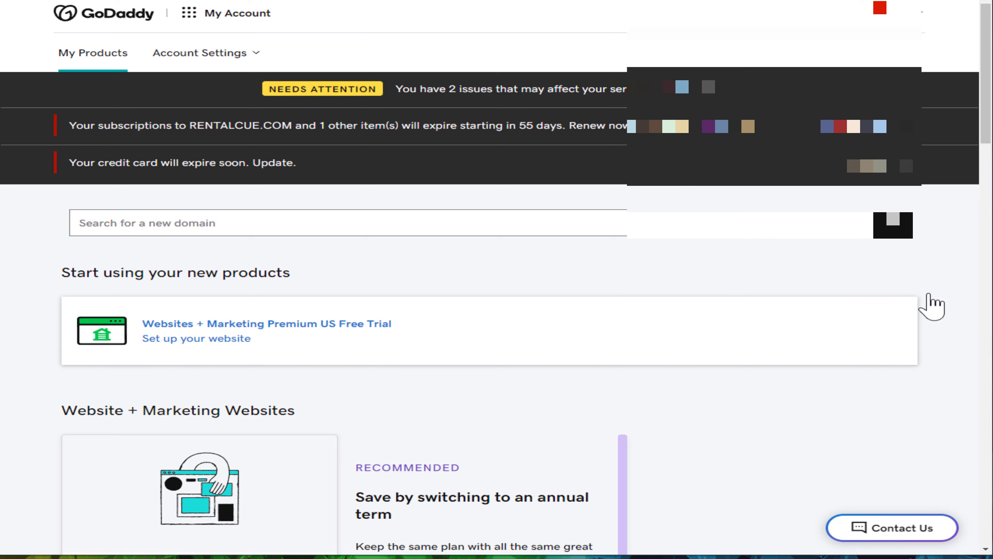
scroll(683, 437, down, 20)
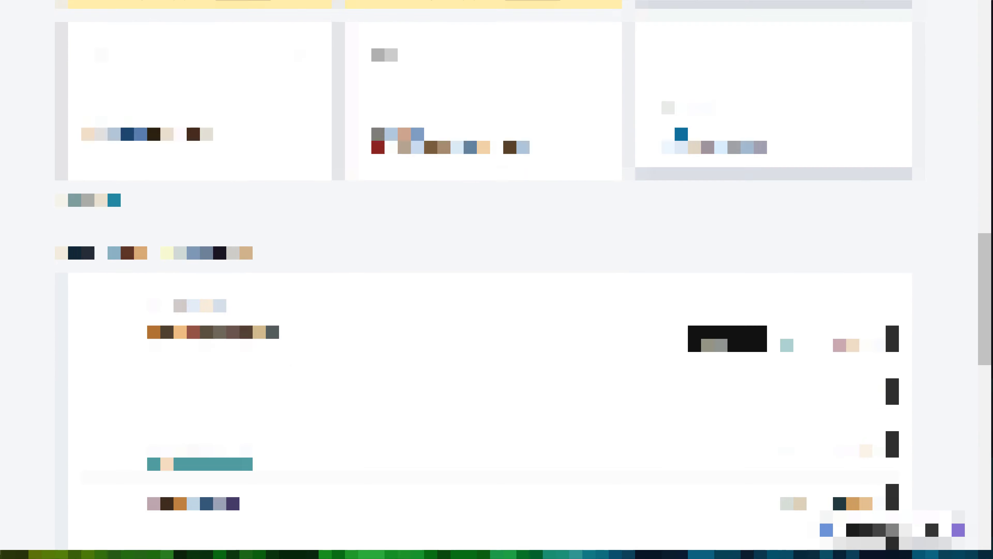
scroll(496, 274, up, 1)
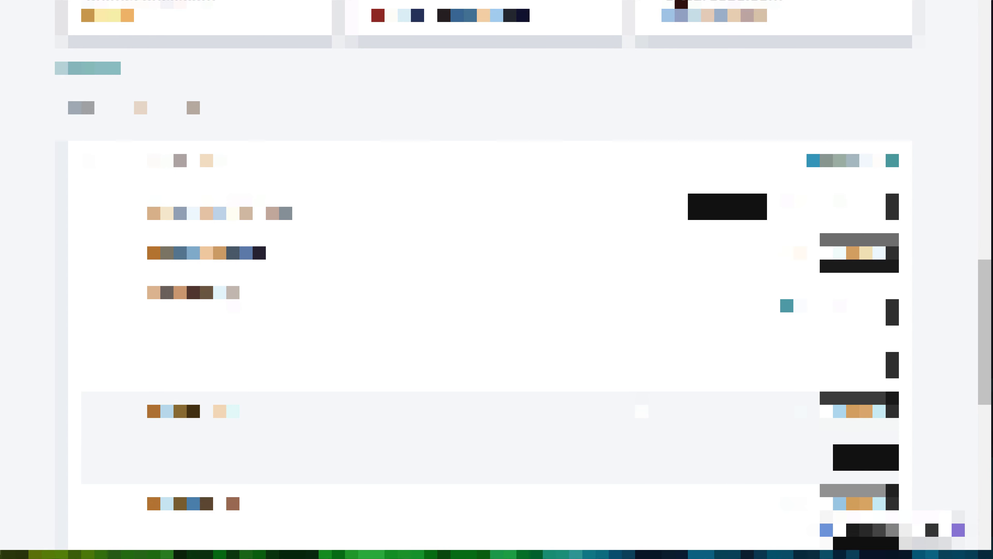
scroll(489, 274, down, 10)
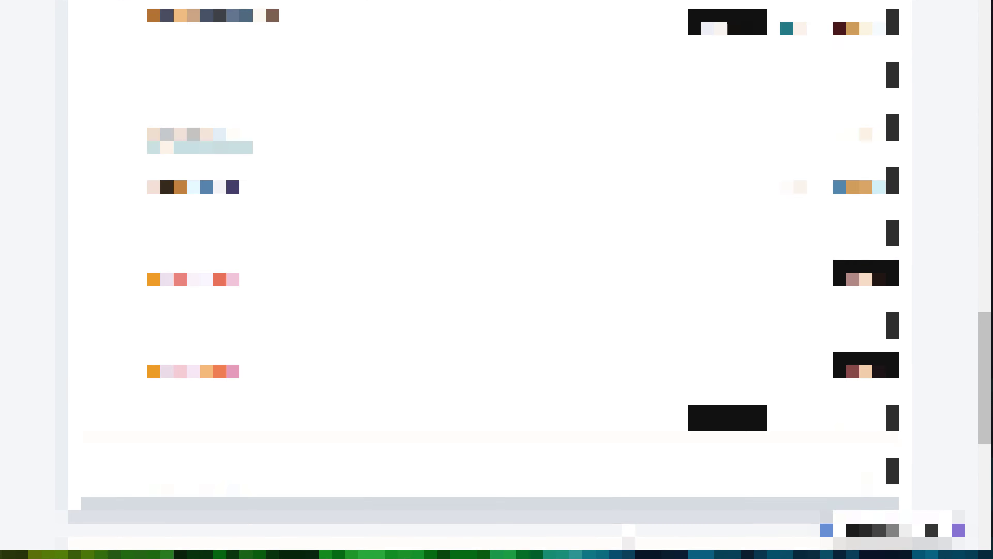
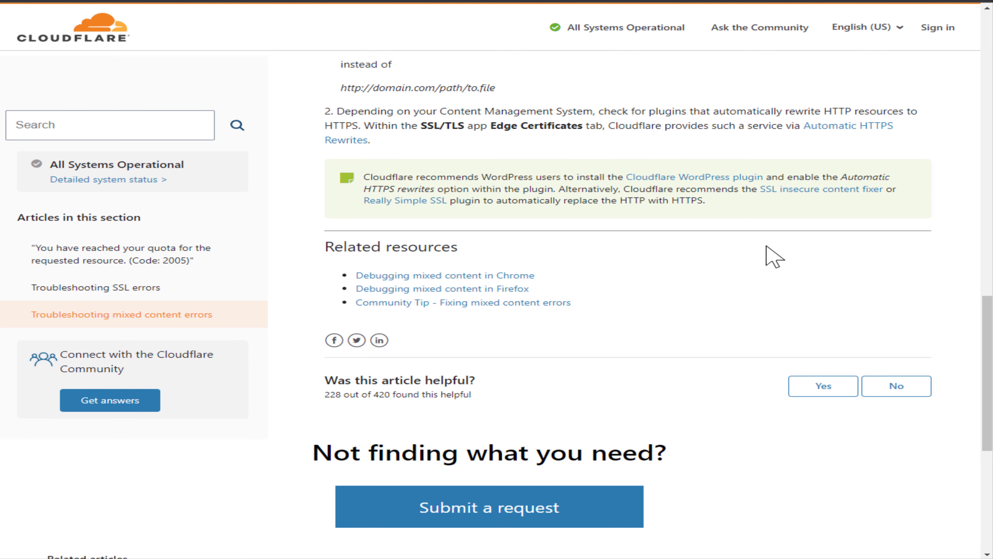
- Read through the Cloudflare help article on troubleshooting mixed content errors
drag(987, 366, 982, 65)
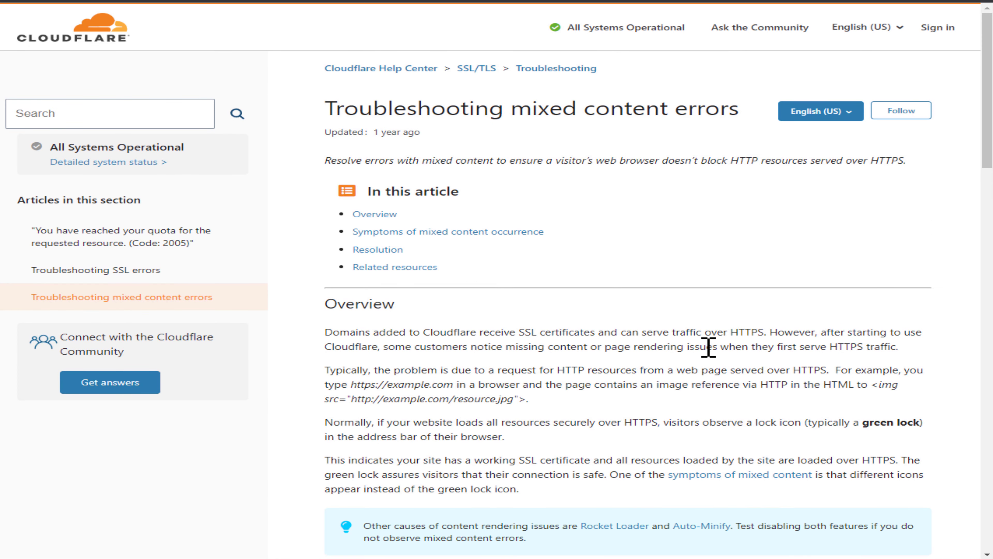
scroll(709, 348, down, 5)
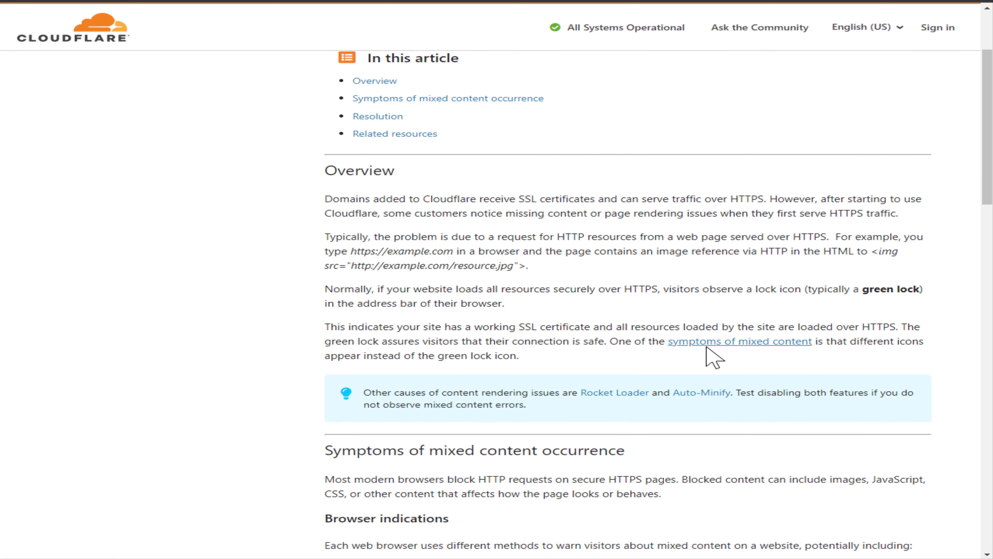
scroll(709, 348, down, 5)
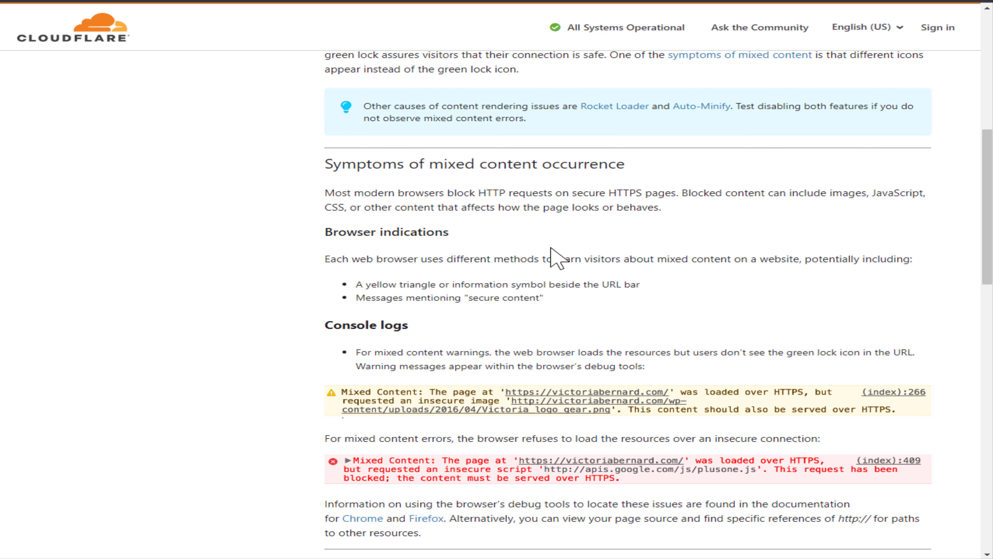
scroll(559, 258, down, 7)
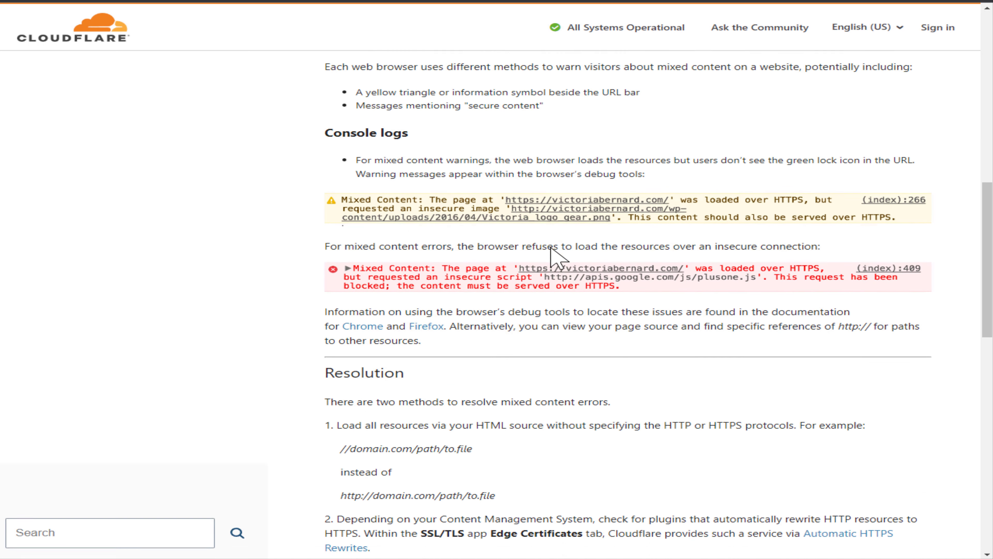
scroll(559, 259, down, 6)
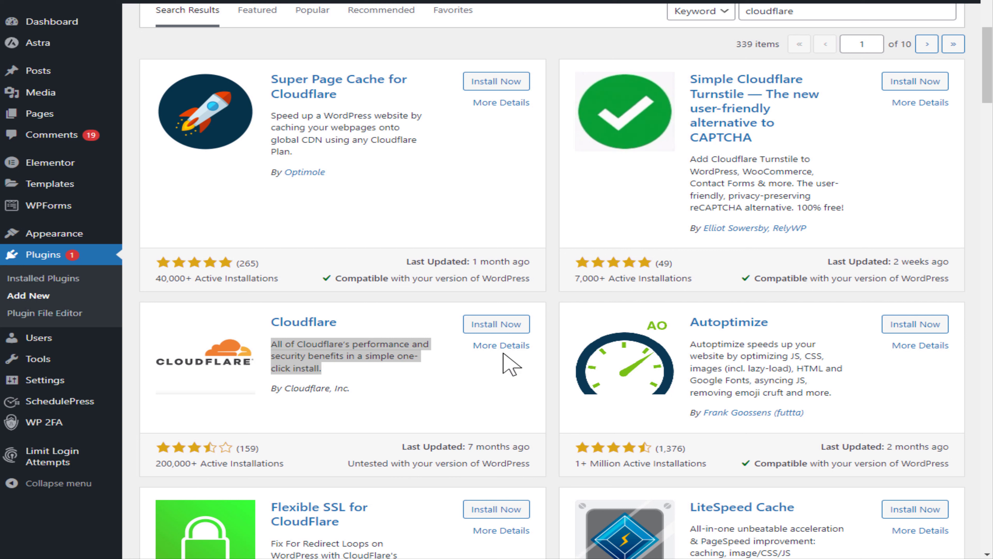
- Install and activate the Cloudflare WordPress plugin and open its settings page
click(505, 331)
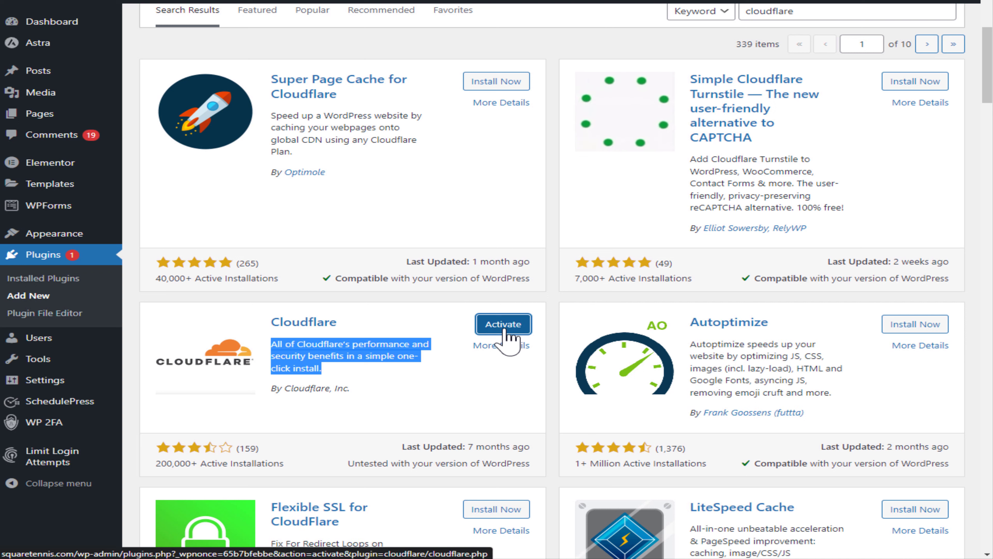
click(503, 325)
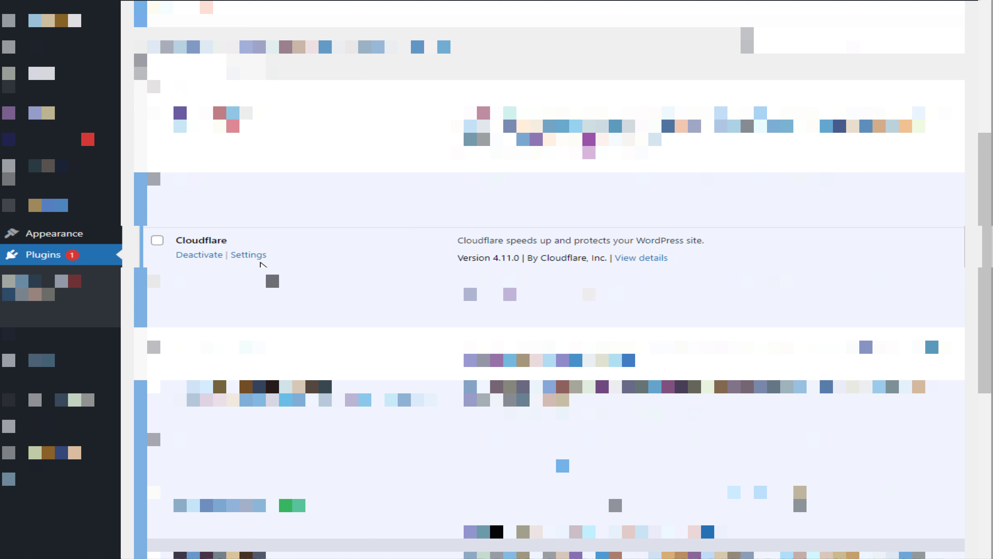
click(242, 255)
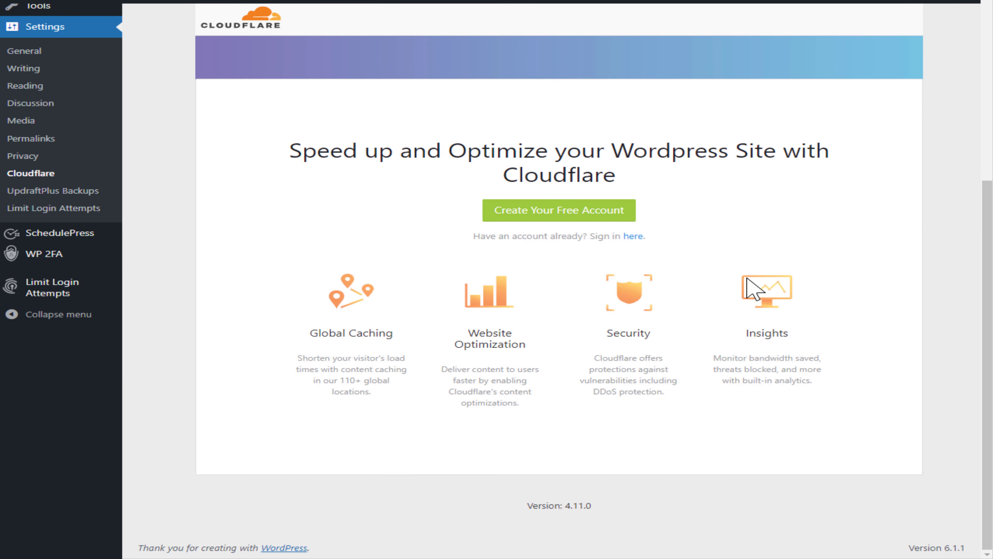
- Choose to sign in with an existing Cloudflare account and go to the email and API key fields
click(630, 236)
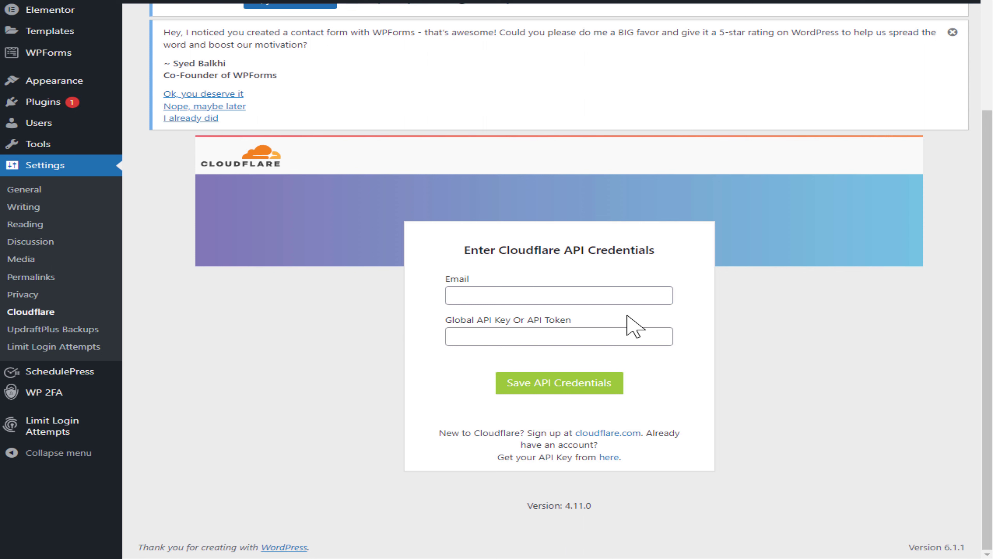
click(509, 296)
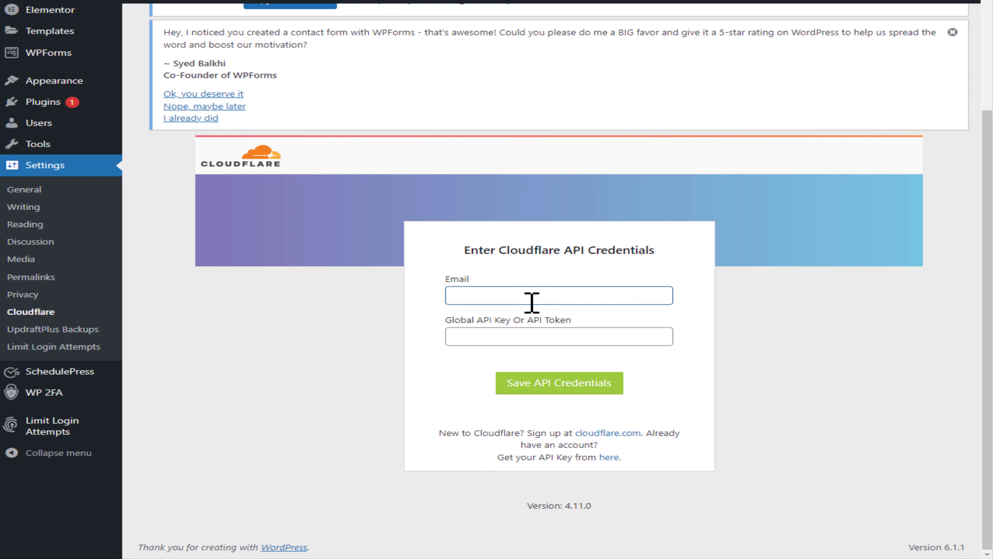
click(500, 339)
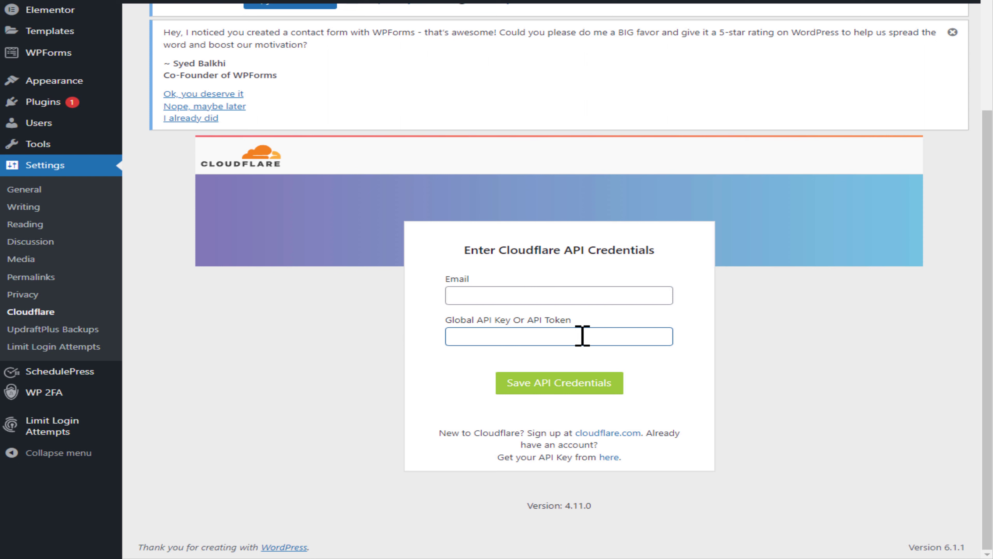
click(582, 292)
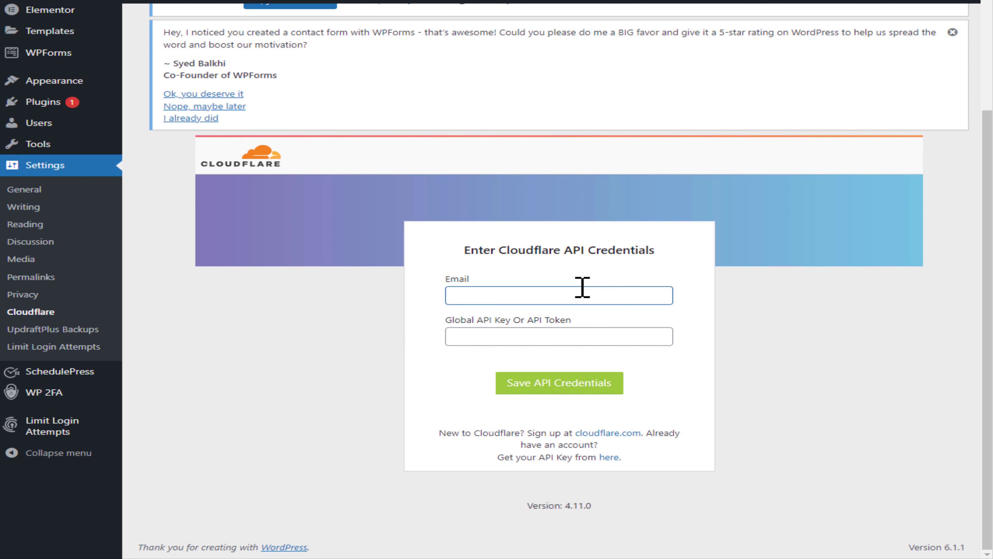
- Switch to the Cloudflare dashboard, open the API tokens page, and request to view the Global API Key
click(673, 228)
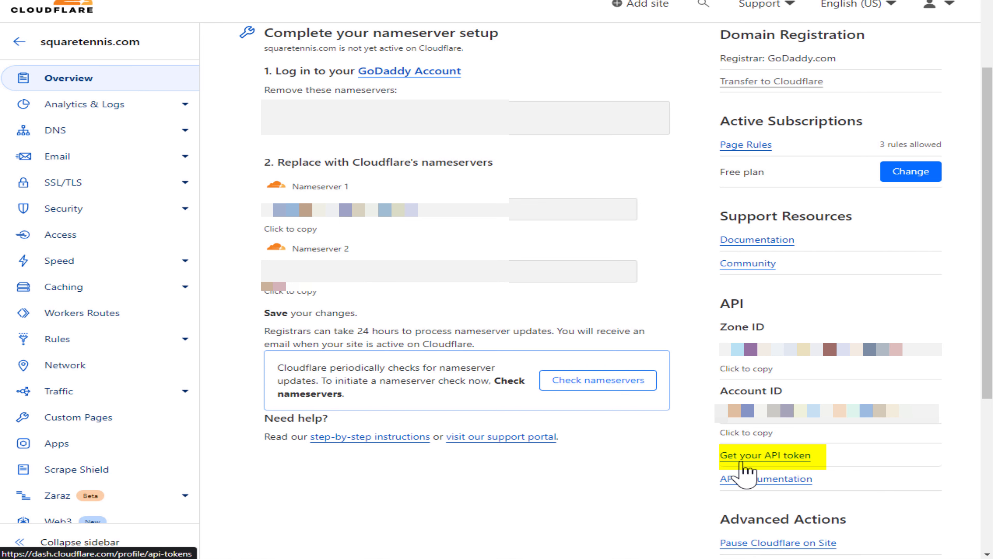
click(767, 462)
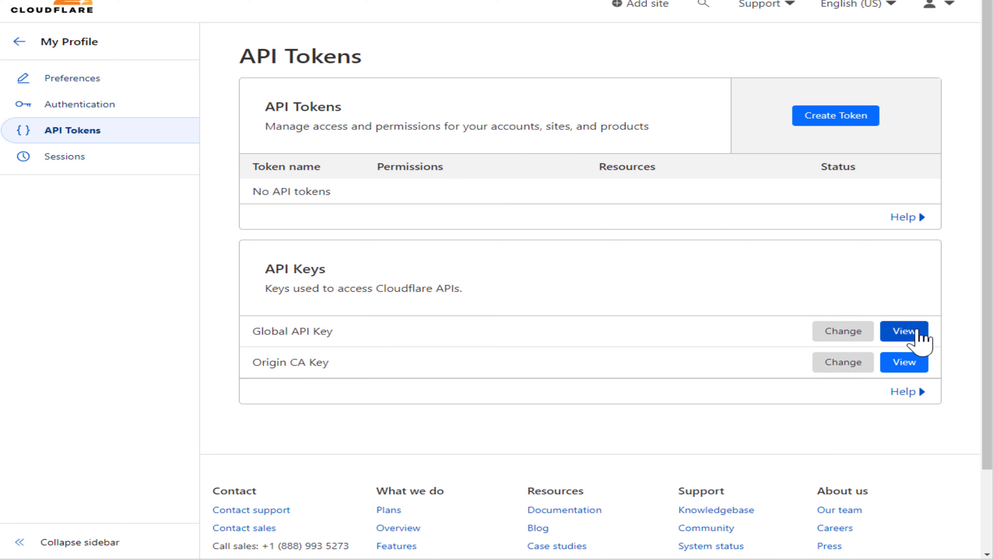
click(904, 331)
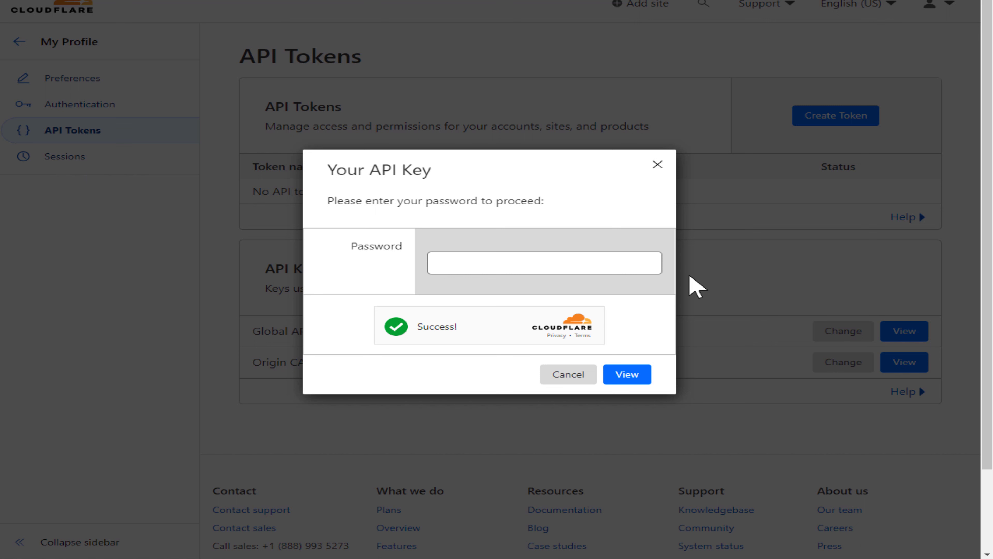
- Enter the account password to reveal the Global API Key, then save the email and API key as plugin credentials
click(514, 256)
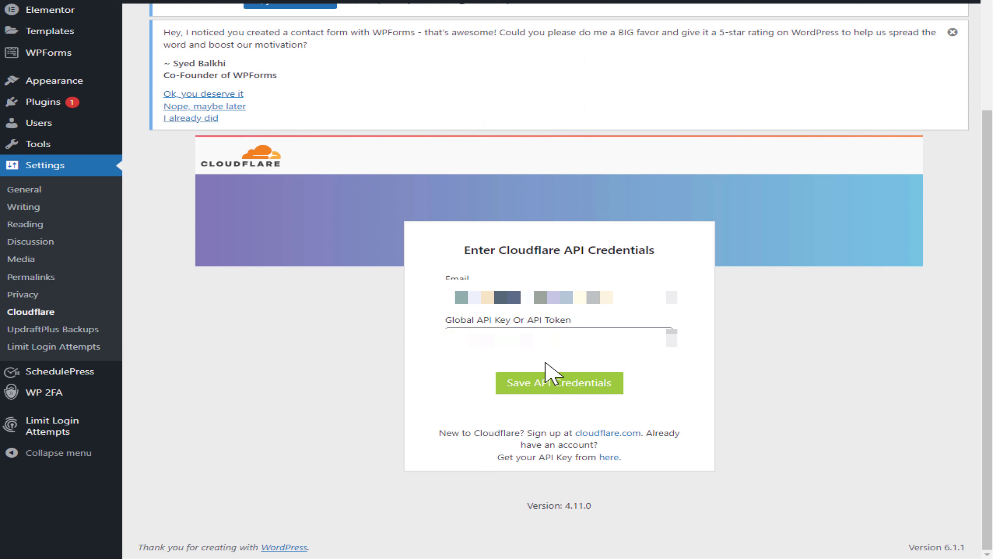
click(544, 391)
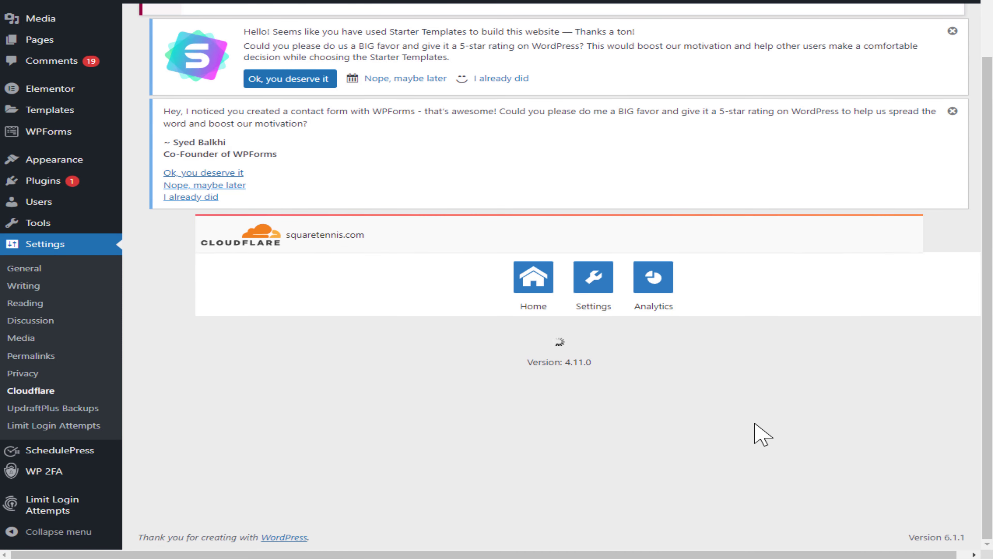
scroll(763, 435, down, 2)
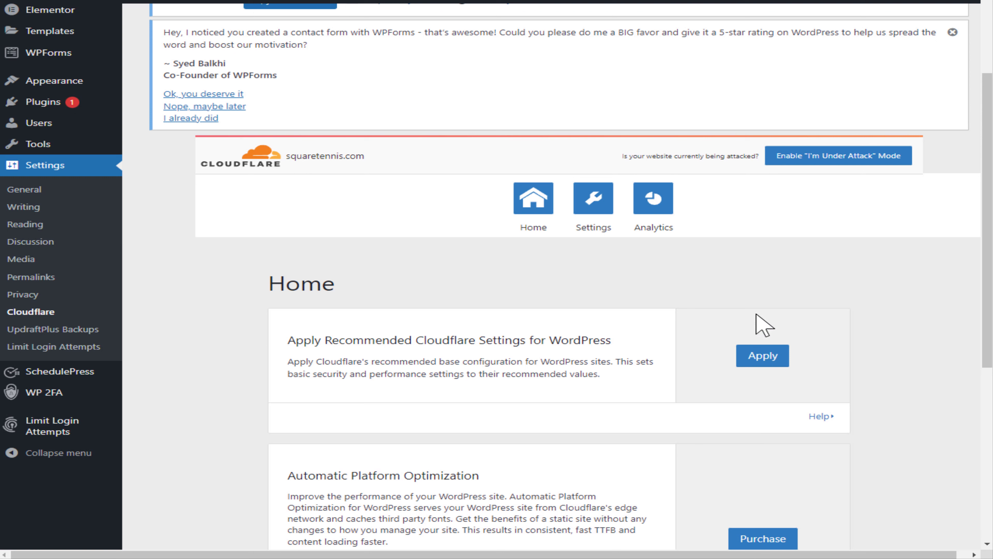